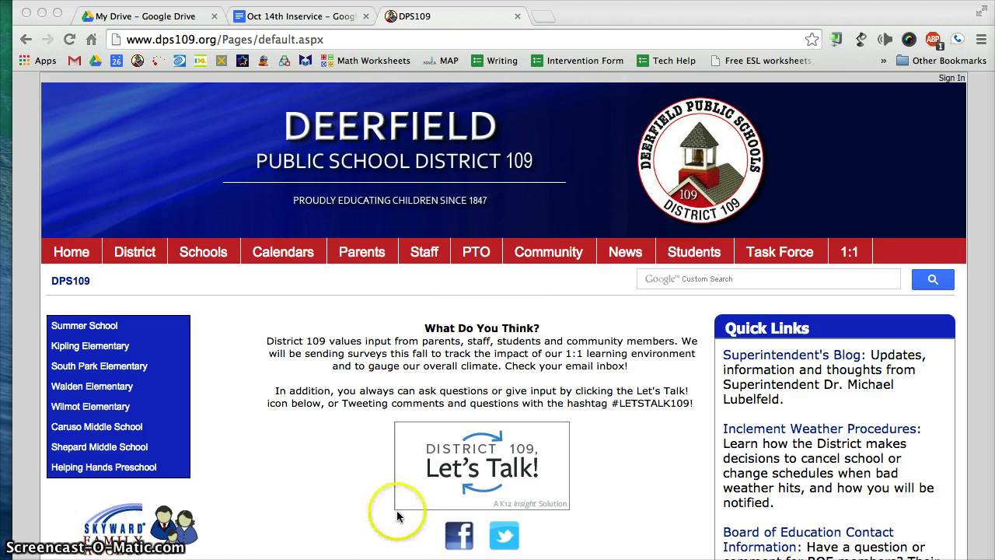
# - Open the SchoolCity Teacher Login page in a new tab from the district site's Staff links
pyautogui.click(428, 253)
pyautogui.moveTo(432, 255)
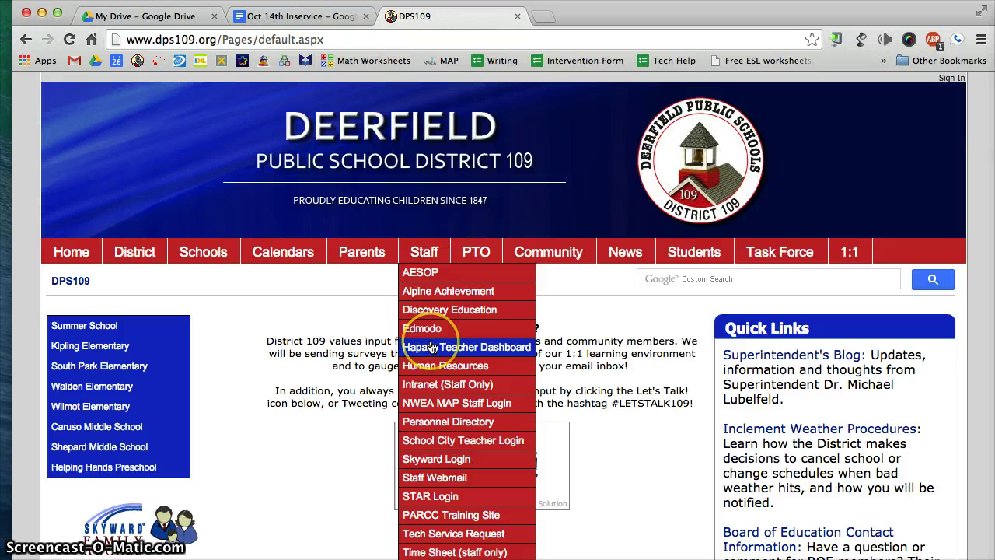
pyautogui.click(456, 443)
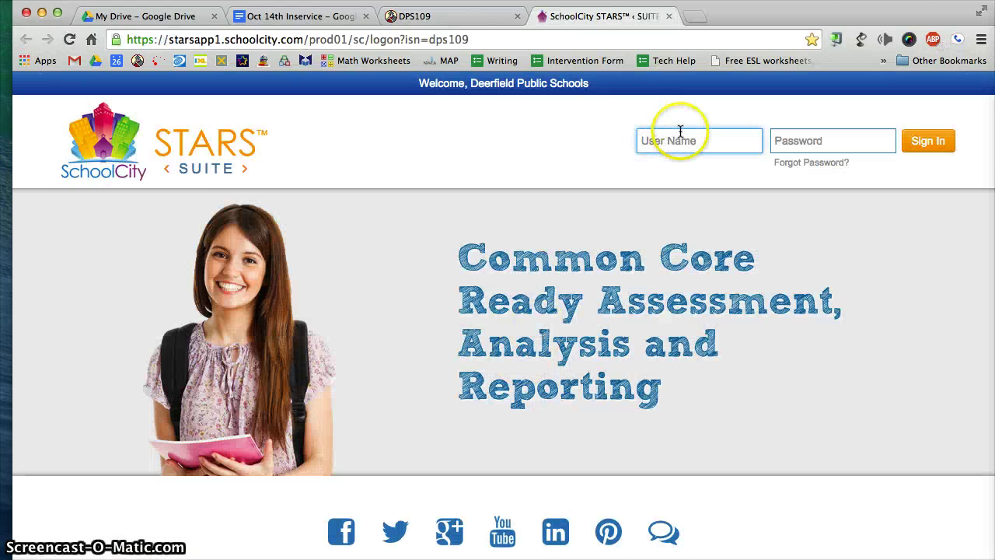
# - Sign in to SchoolCity STARS Suite with the saved teacher user name and account password
pyautogui.click(680, 131)
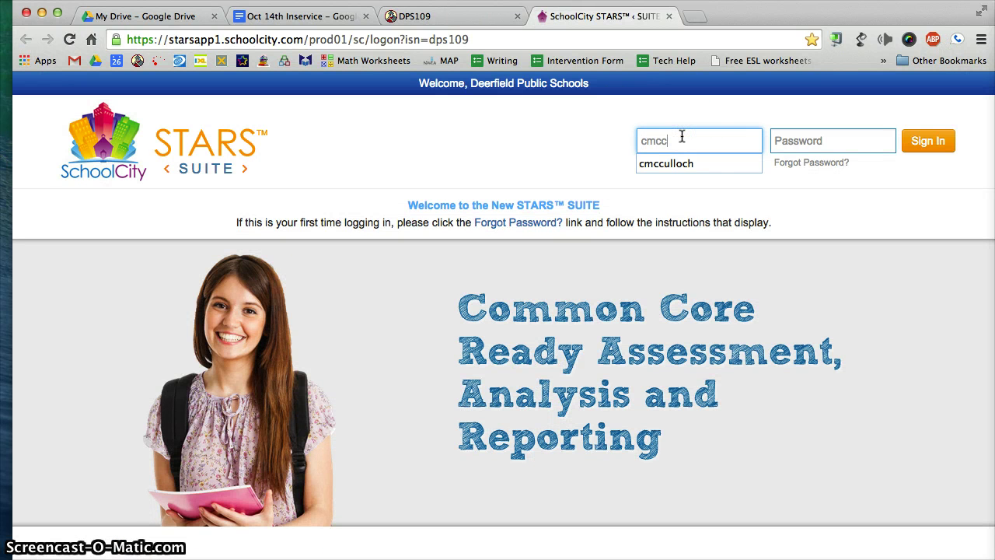
pyautogui.press('Tab')
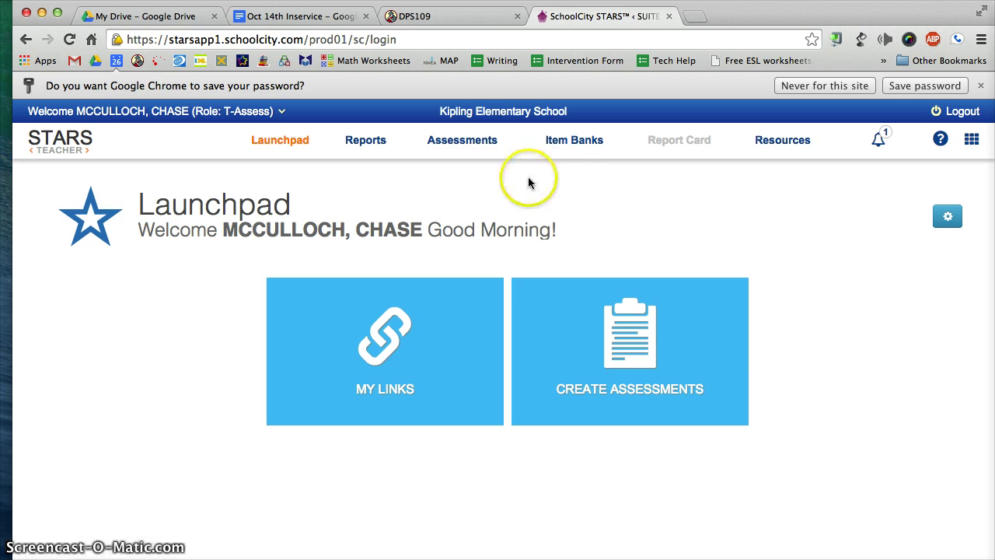
# - Open Manage Assessments and browse the District assessments list
pyautogui.click(487, 143)
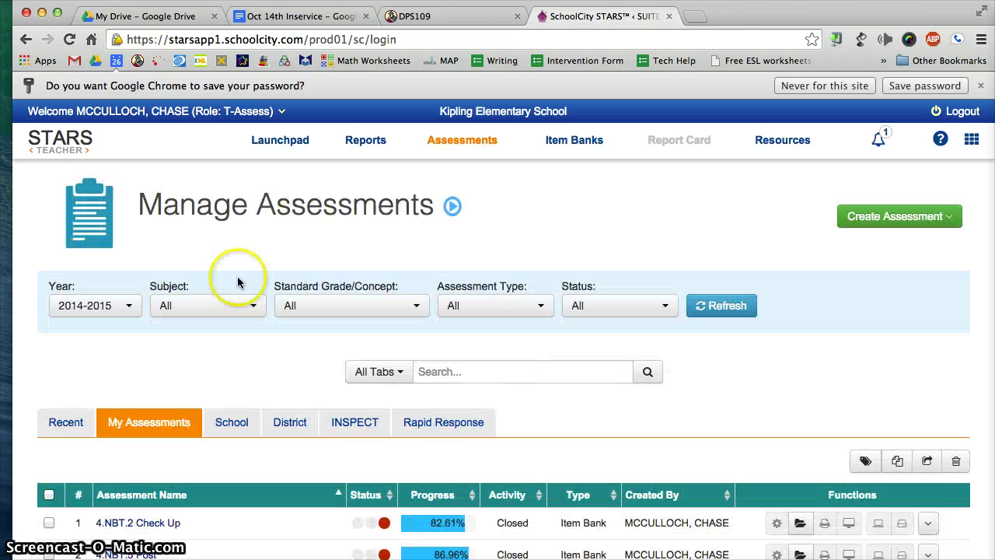
pyautogui.scroll(-5, 101, 354)
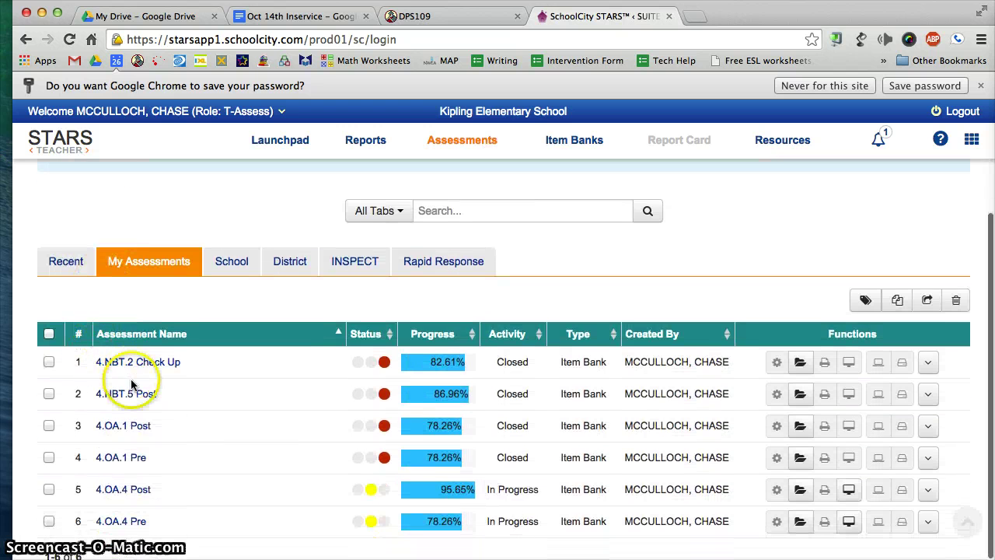
pyautogui.scroll(-1, 131, 378)
pyautogui.scroll(1, 133, 380)
pyautogui.scroll(-1, 132, 381)
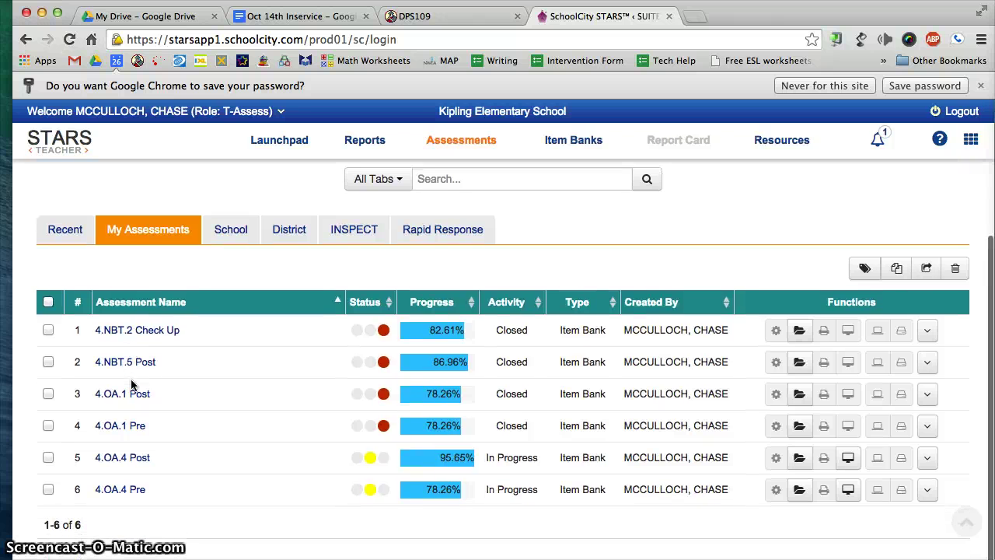
pyautogui.click(294, 226)
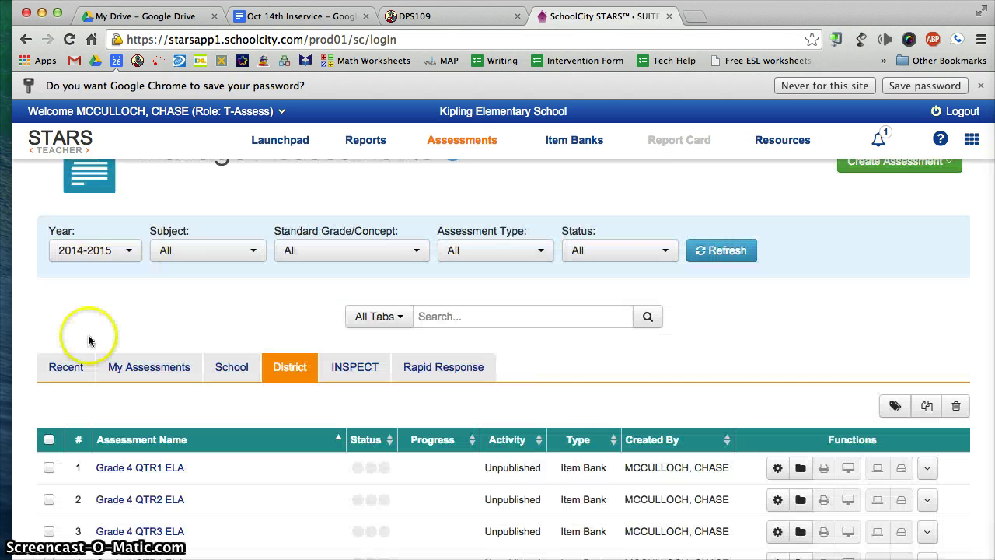
pyautogui.scroll(-3, 68, 357)
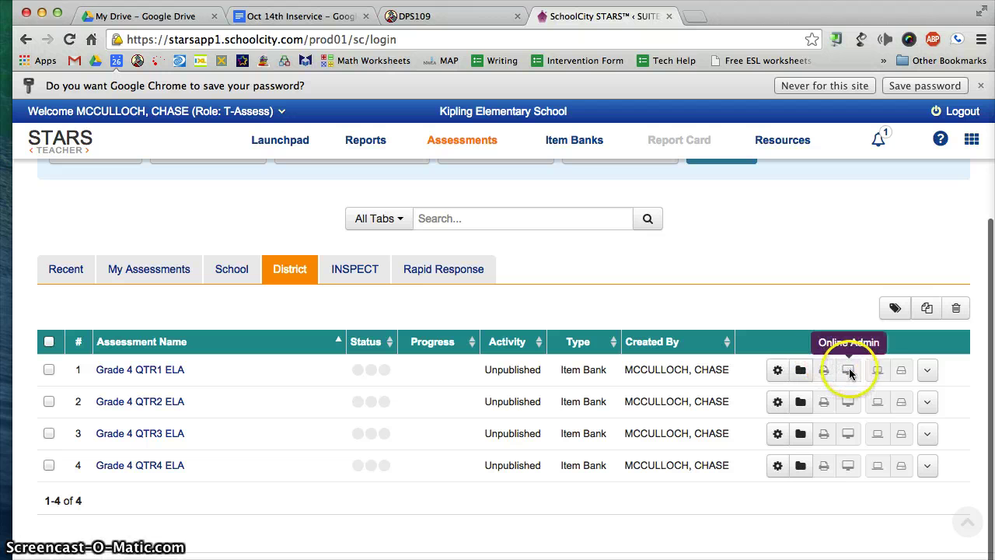
# - Switch to My Assessments to list the teacher's six assessments
pyautogui.click(191, 270)
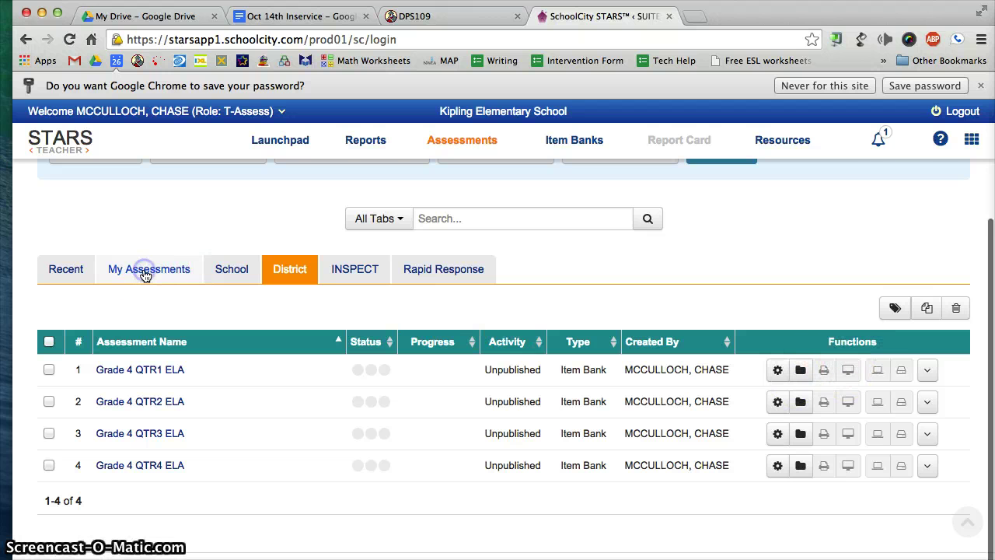
pyautogui.click(138, 370)
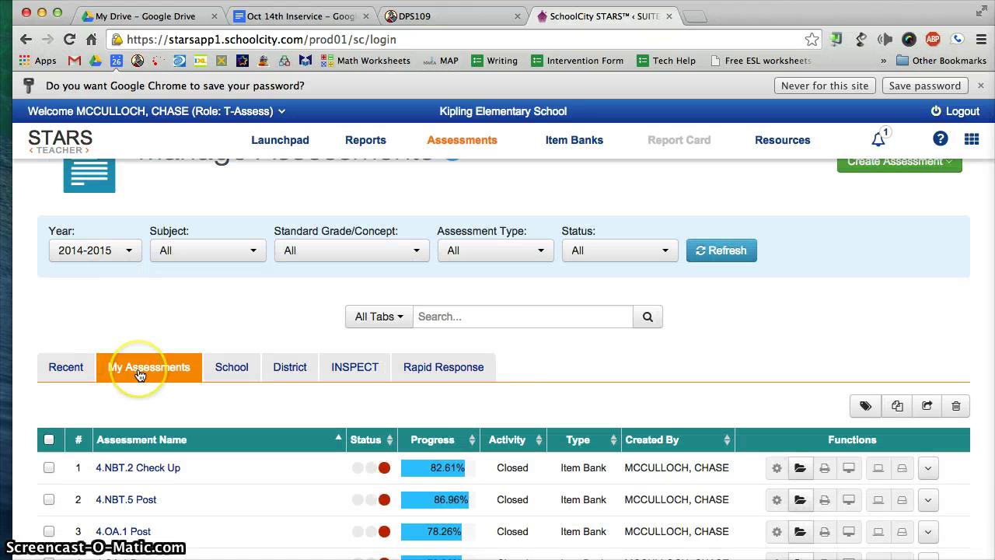
pyautogui.scroll(-3, 139, 375)
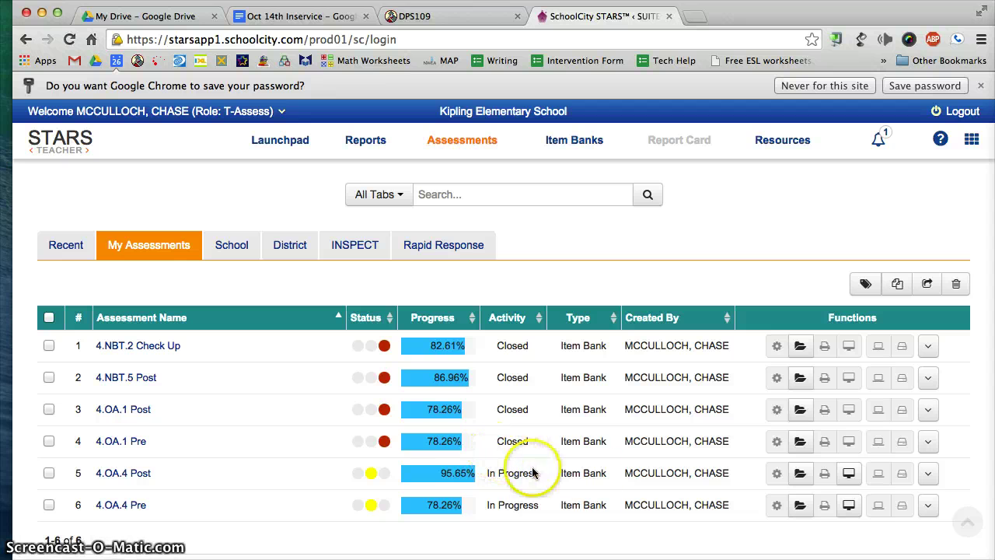
# - Open Online Admin for 4.OA.4 Post, review the student list, and generate an assessment PIN
pyautogui.click(848, 475)
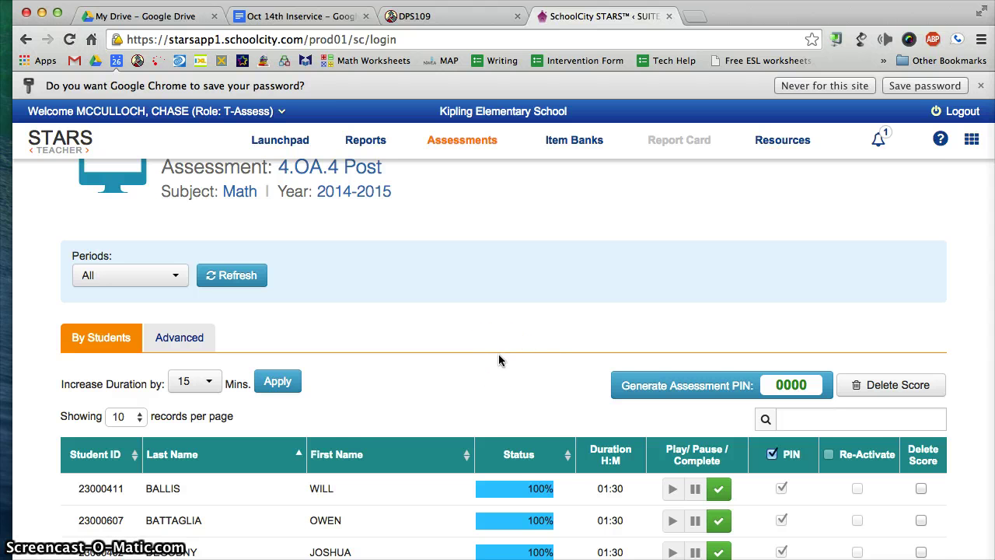
pyautogui.scroll(-3, 498, 359)
pyautogui.scroll(4, 498, 359)
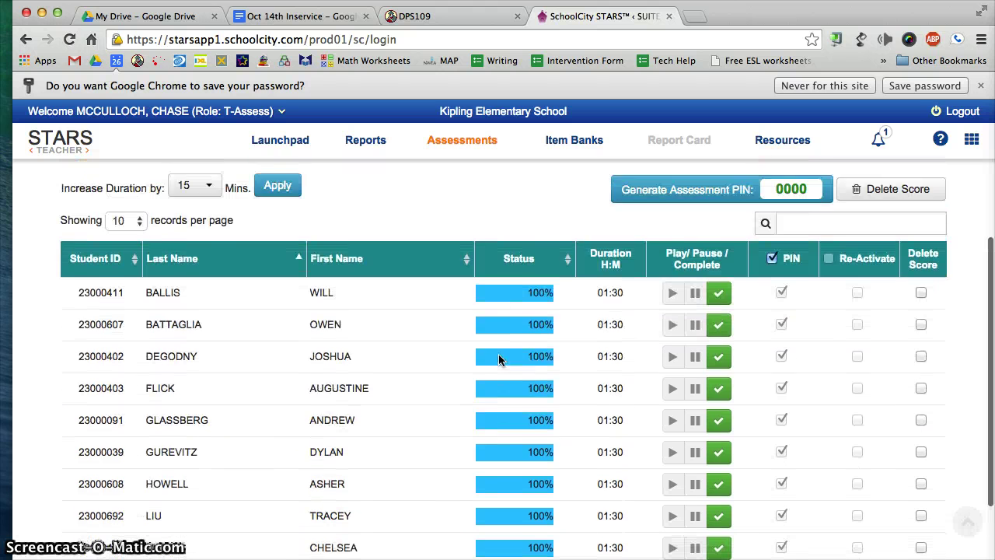
pyautogui.scroll(-3, 499, 398)
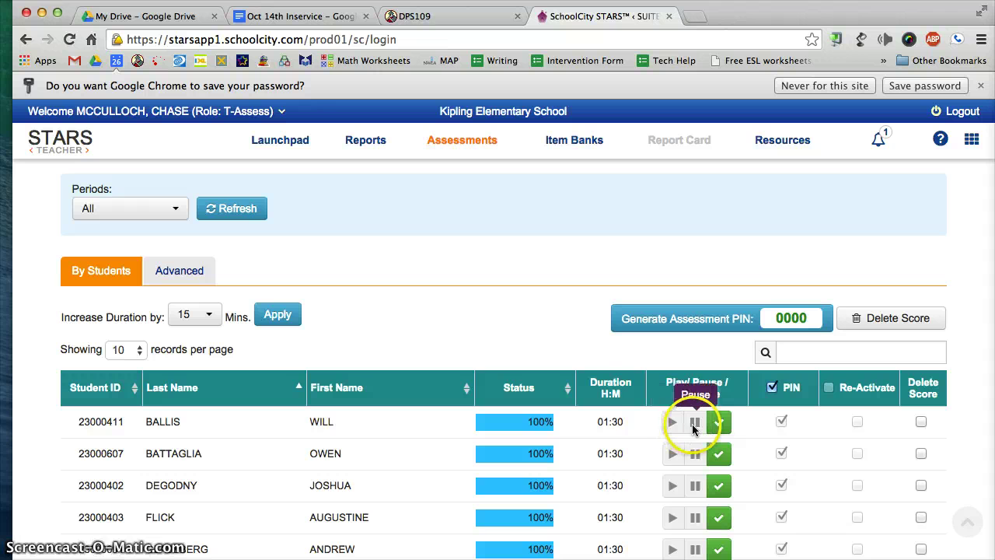
pyautogui.scroll(-2, 481, 319)
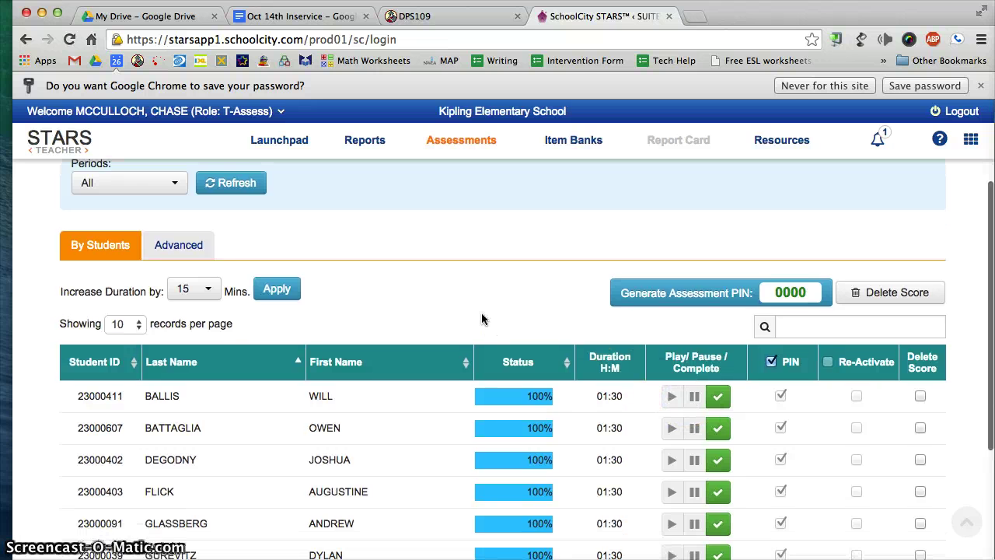
pyautogui.scroll(2, 481, 313)
pyautogui.click(531, 315)
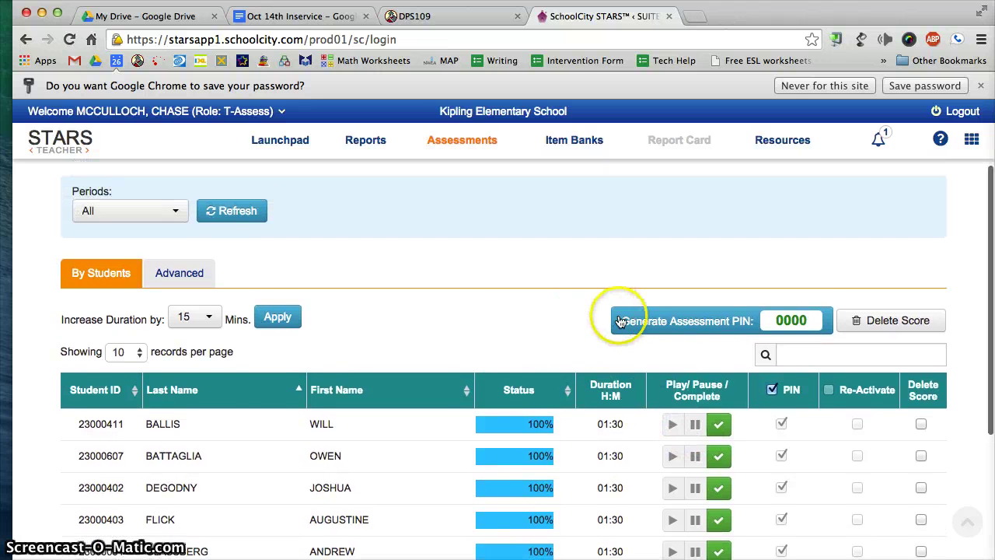
pyautogui.click(673, 323)
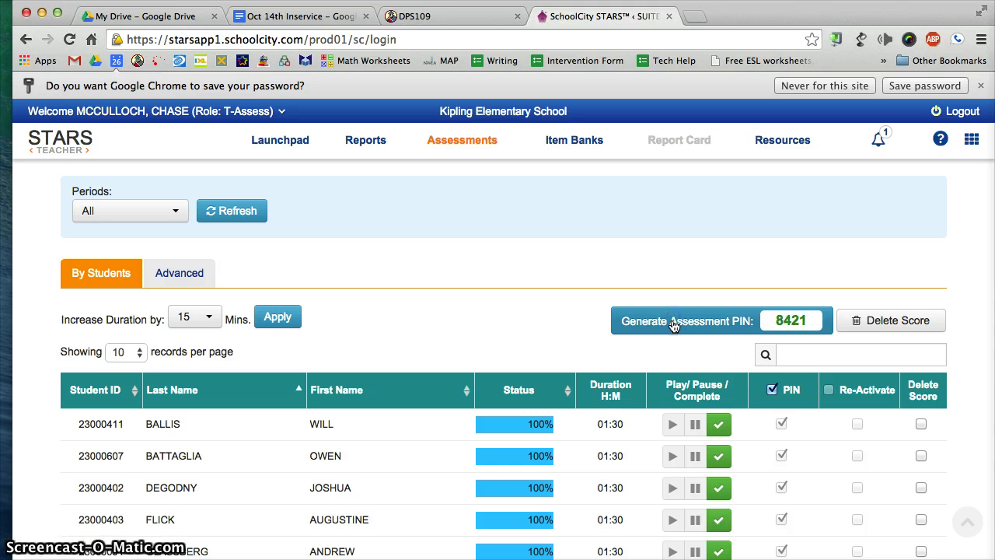
pyautogui.click(766, 323)
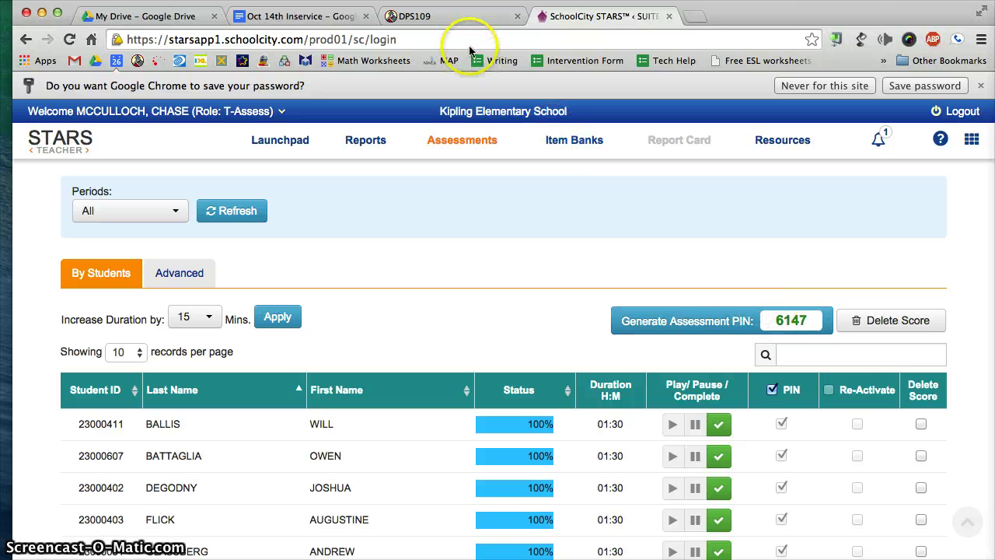
pyautogui.click(459, 17)
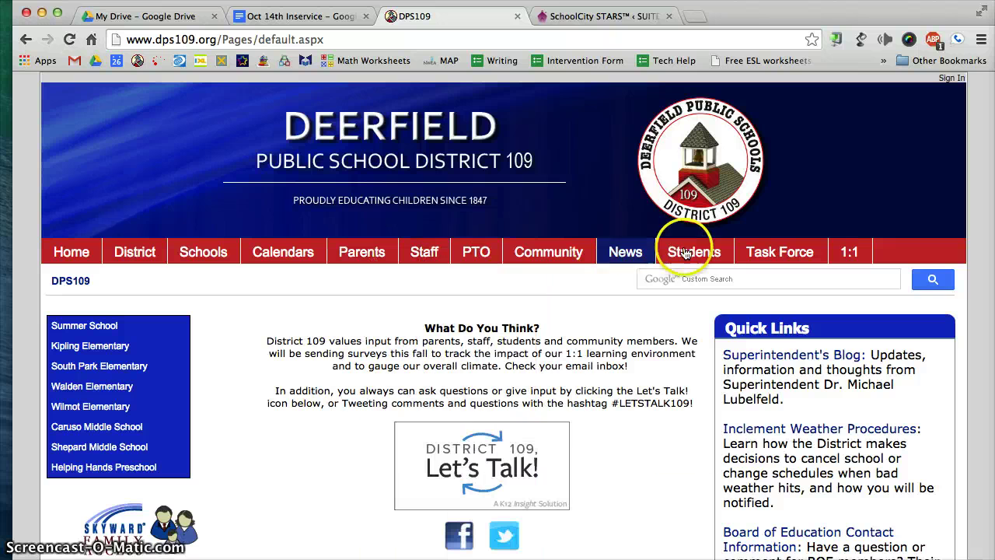
# - Open the SchoolCity student login in a new tab from the Students links
pyautogui.moveTo(688, 250)
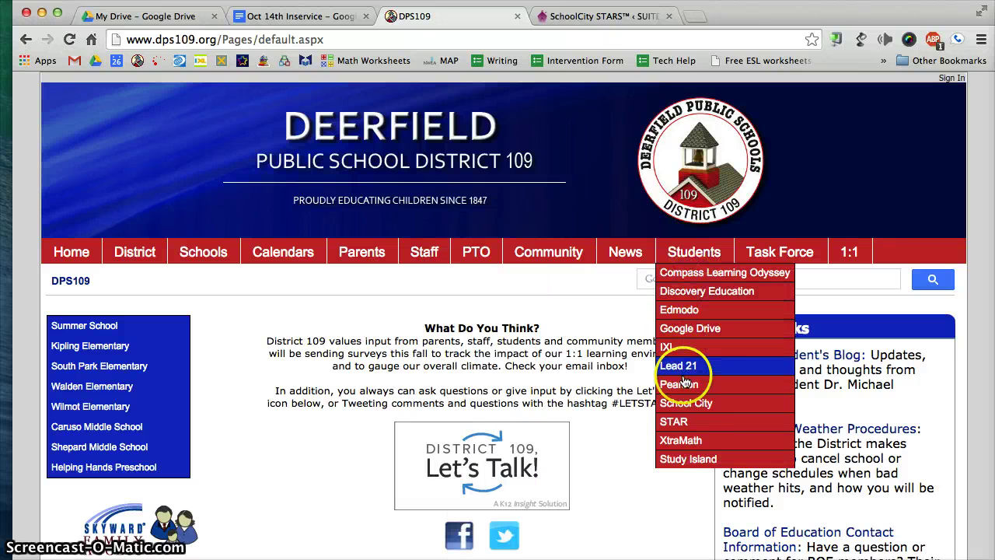
pyautogui.click(687, 404)
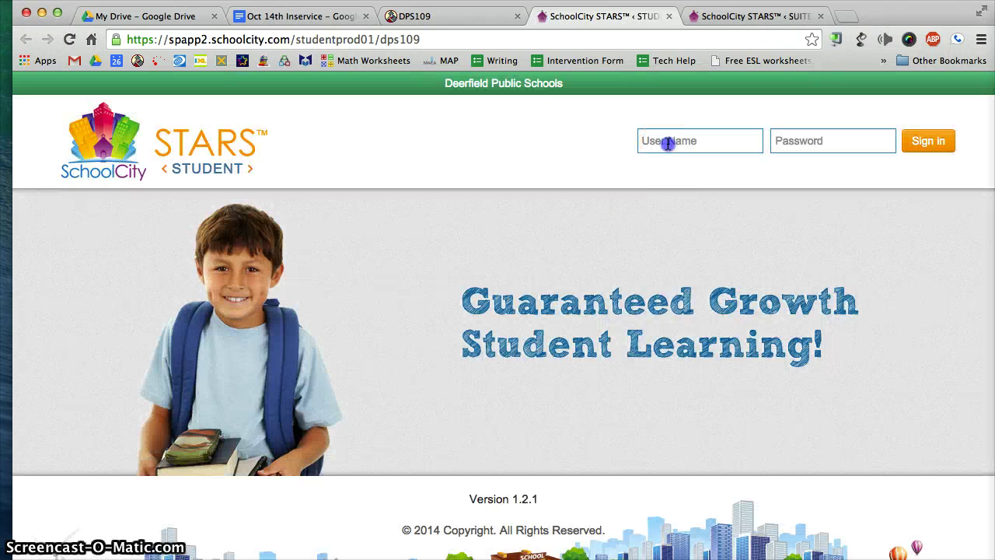
# - Show a sample full ps109.org student user name at login, then return to the teacher tab
pyautogui.click(667, 142)
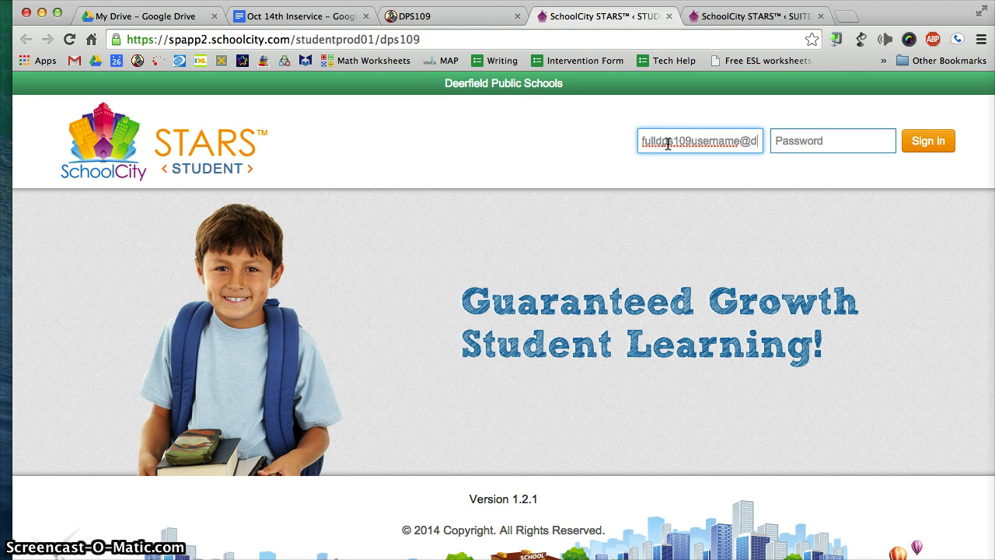
pyautogui.write('ps109.org')
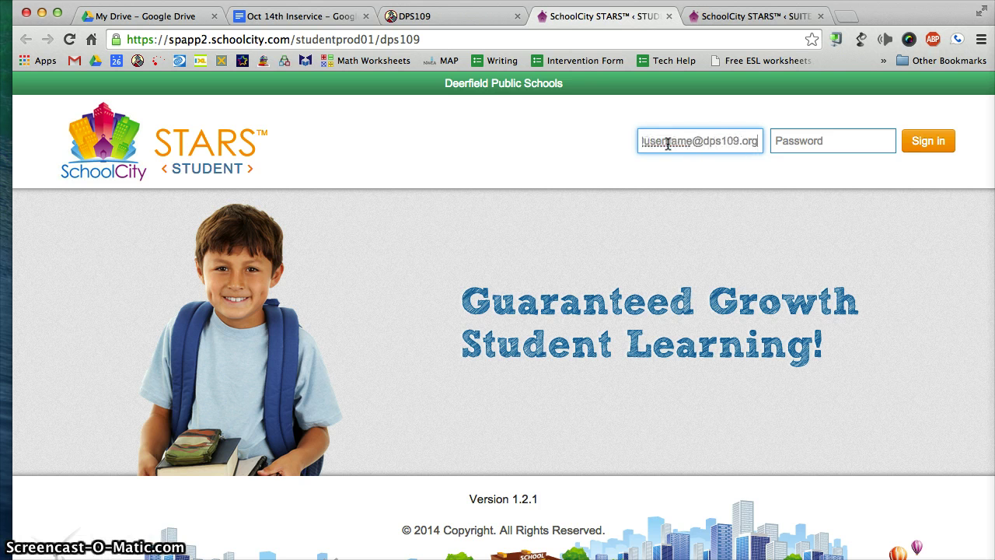
pyautogui.press('Tab')
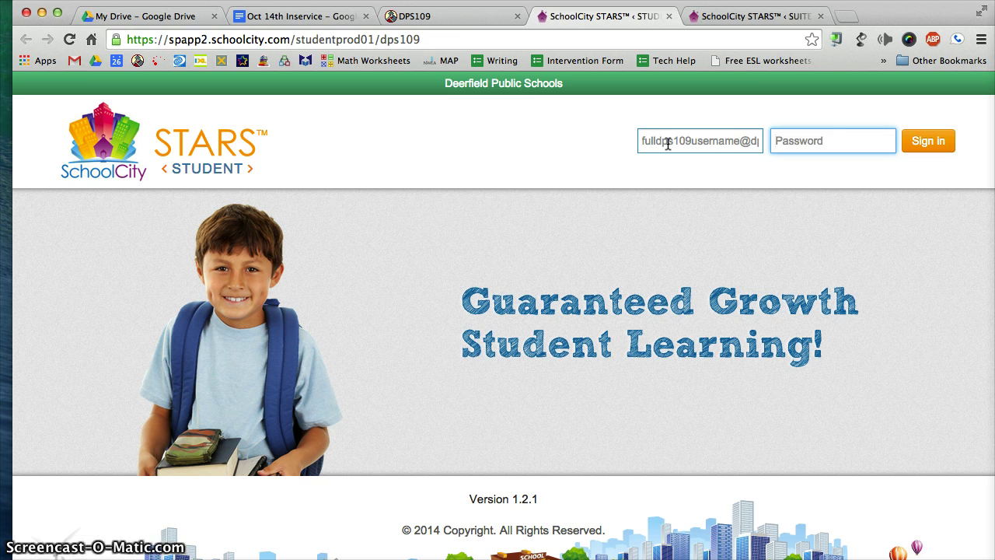
pyautogui.tripleClick(667, 143)
pyautogui.press('Right')
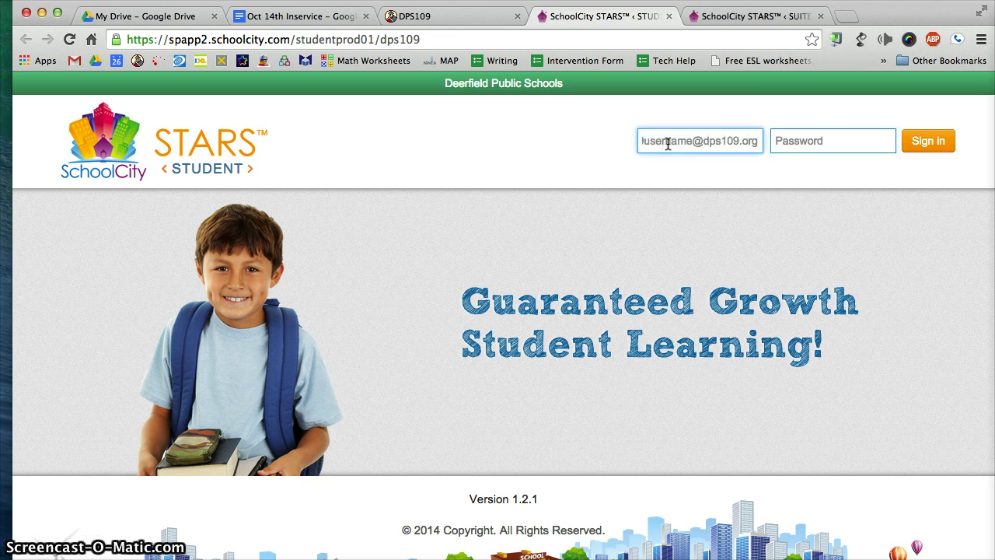
pyautogui.press('Tab')
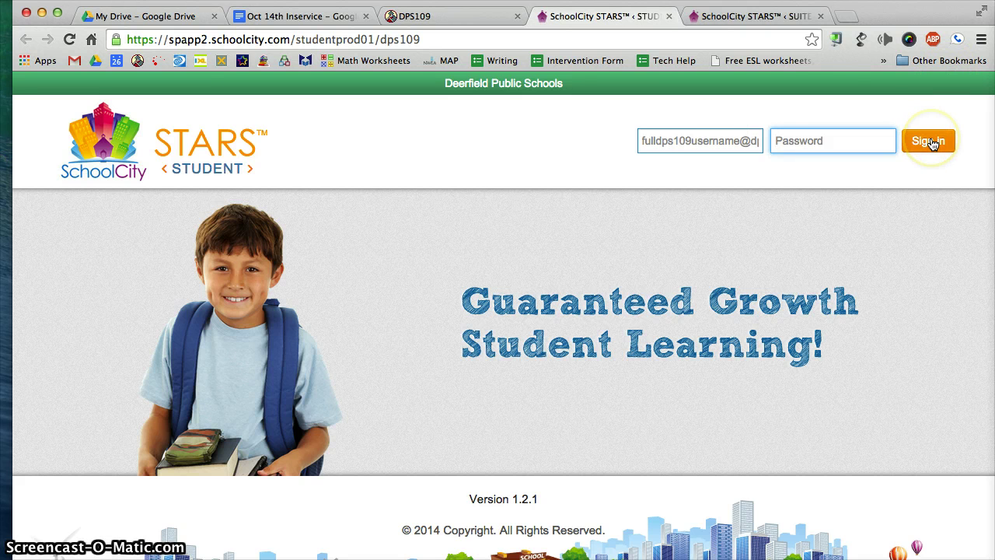
pyautogui.click(768, 17)
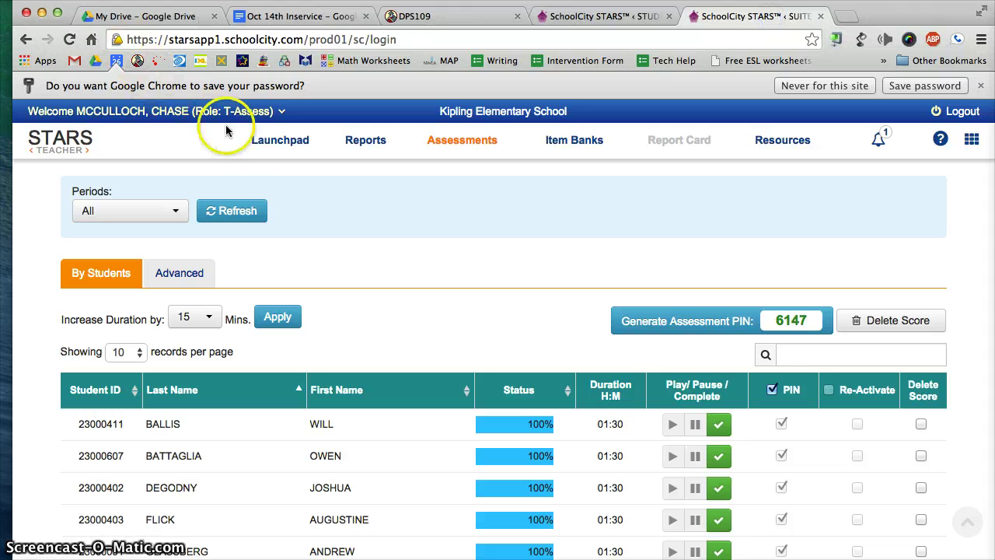
# - Return to the STARS Suite Launchpad home page via the top navigation
pyautogui.click(257, 140)
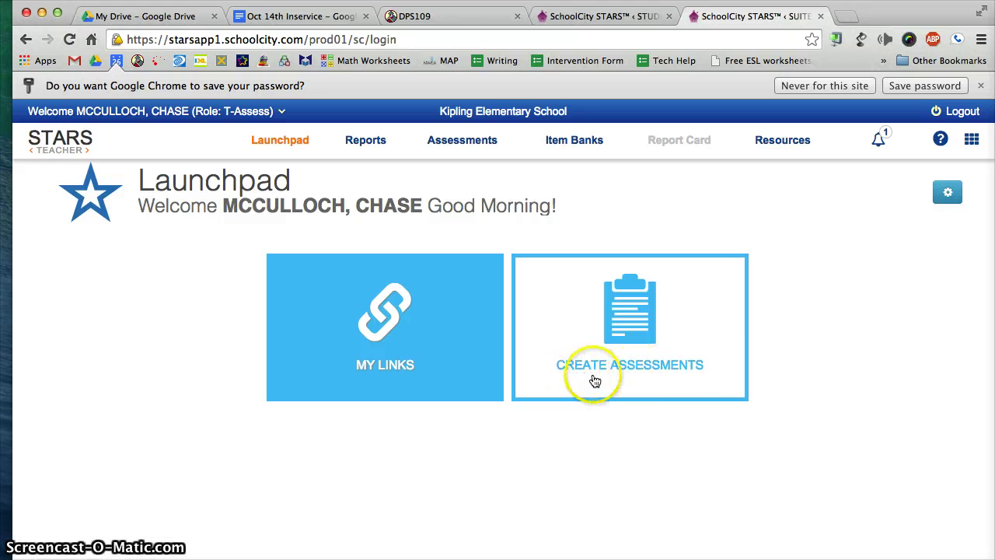
# - Flip the Create Assessments tile to show AKO, Express, Item Bank and Performance Based options
pyautogui.click(625, 359)
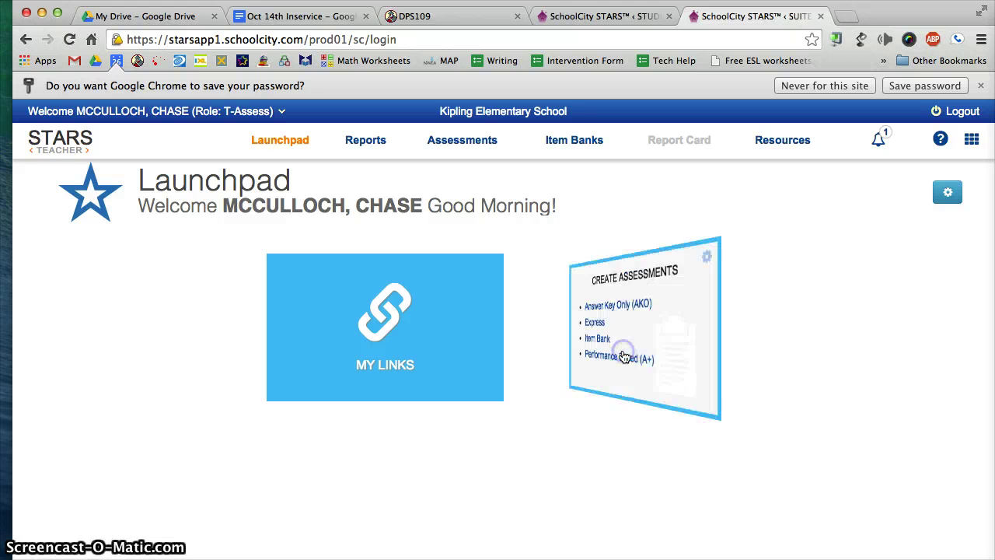
pyautogui.click(583, 309)
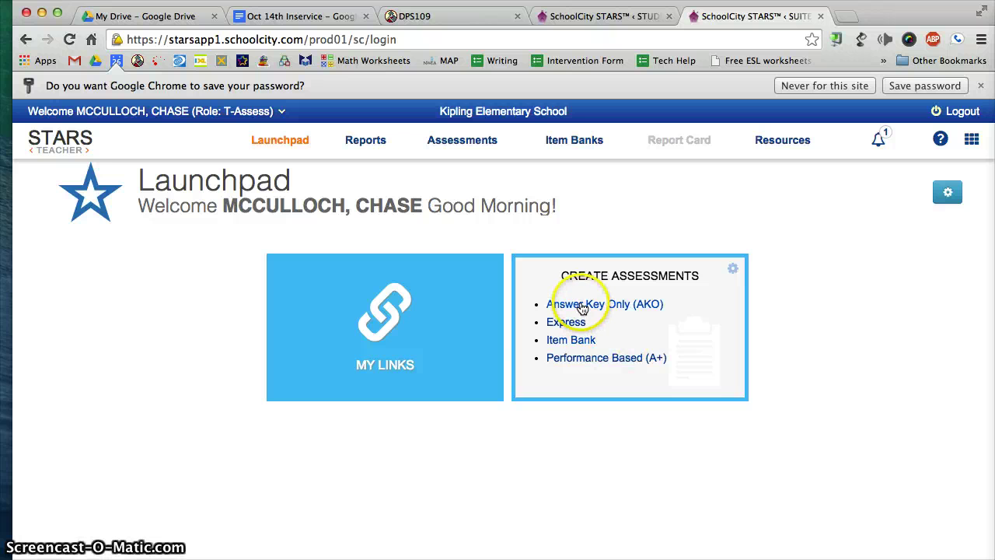